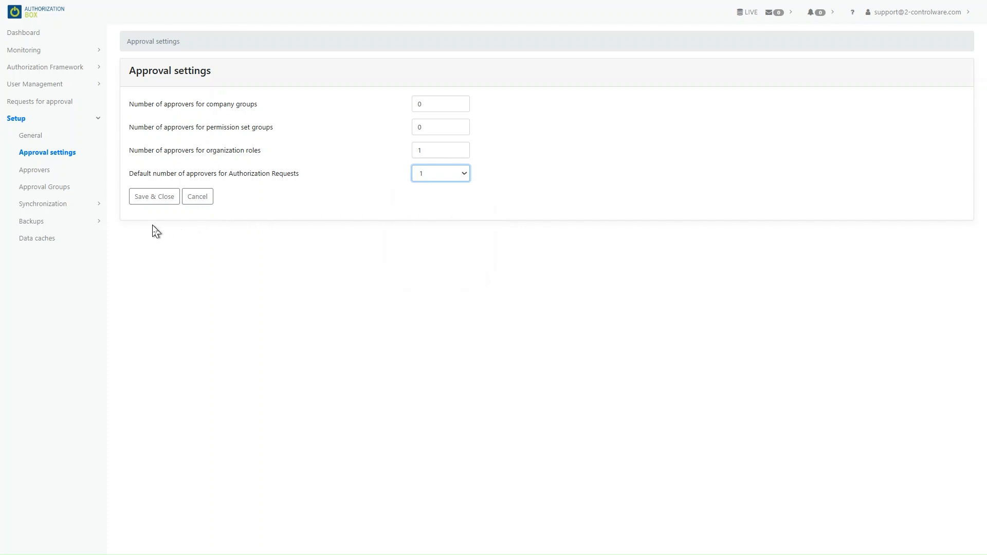
- Save the approval settings and go to the Approvers list under Setup
left_click(153, 199)
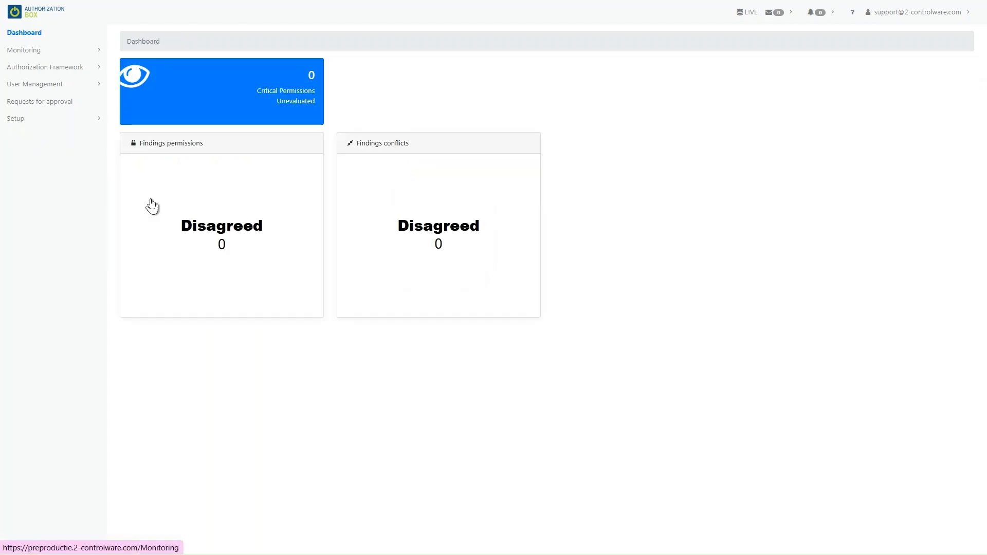
left_click(32, 123)
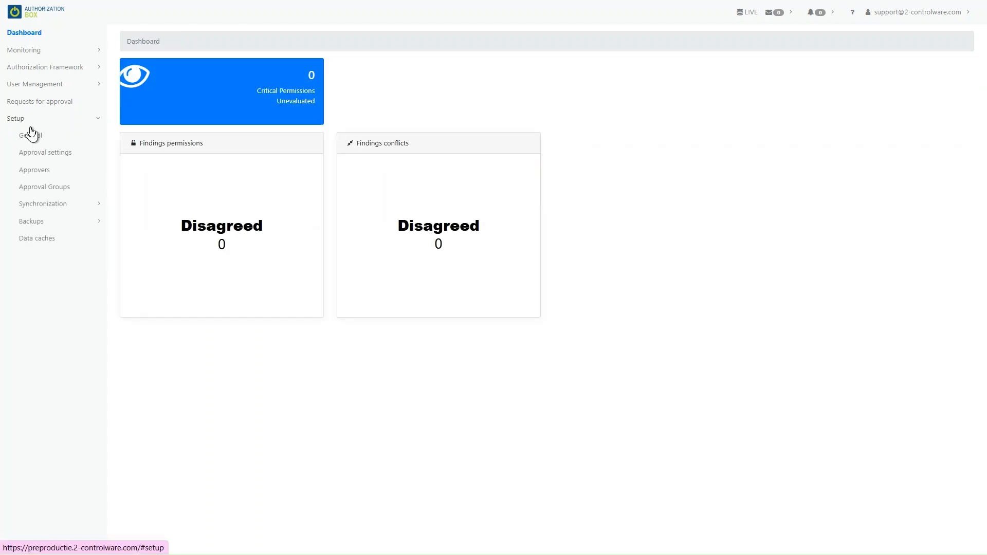
left_click(31, 172)
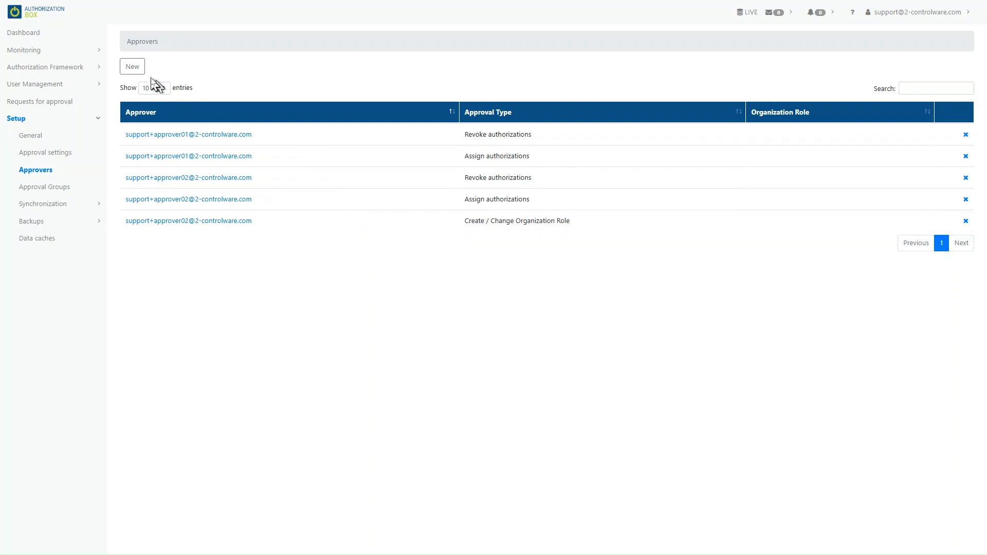
- Add Approver 3 as an approver for Create / Change Organization Role
left_click(133, 67)
left_click(292, 101)
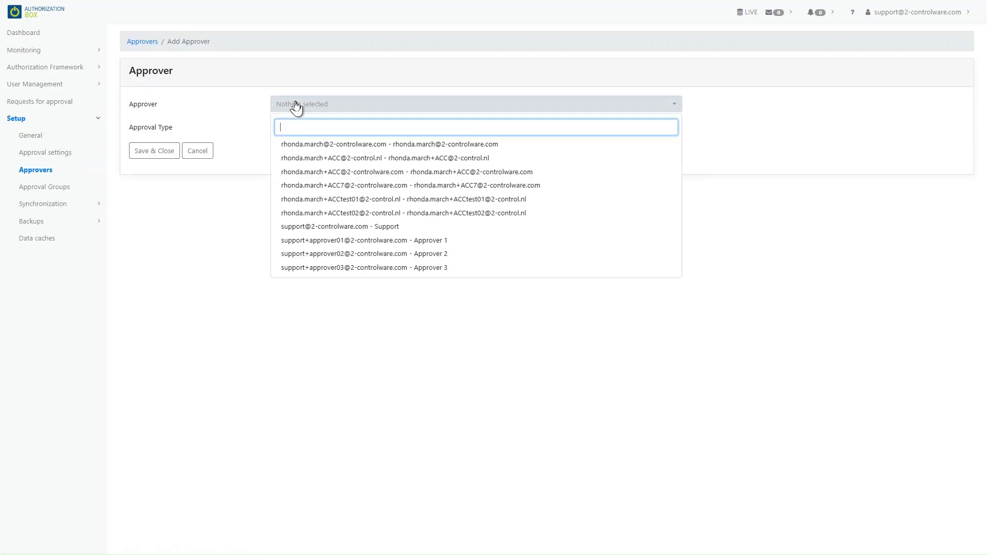
left_click(352, 267)
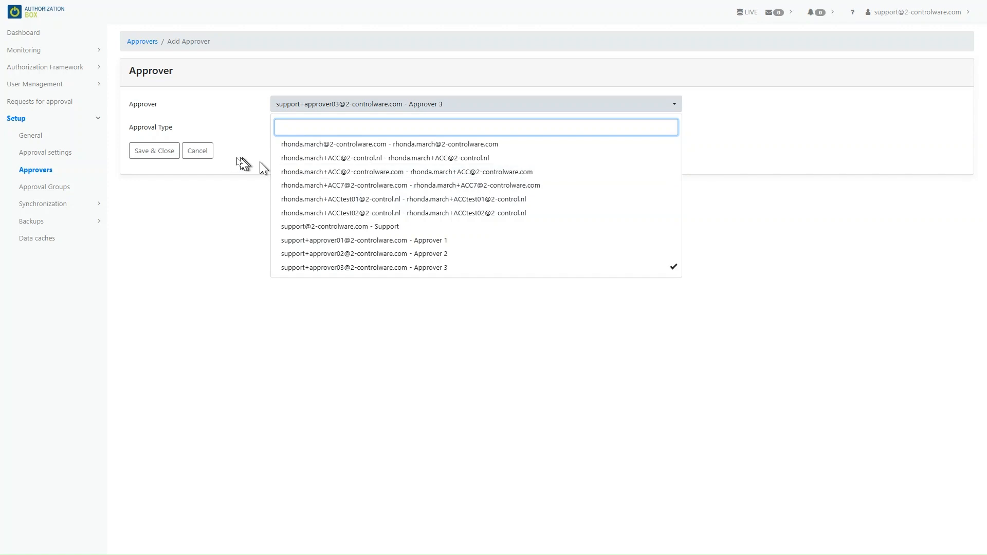
left_click(233, 160)
left_click(298, 132)
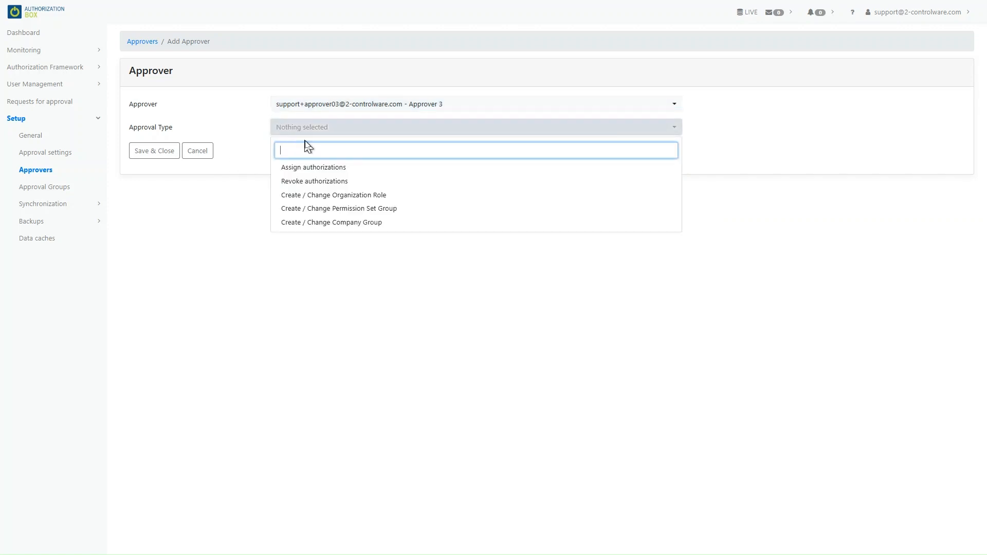
left_click(320, 196)
left_click(170, 154)
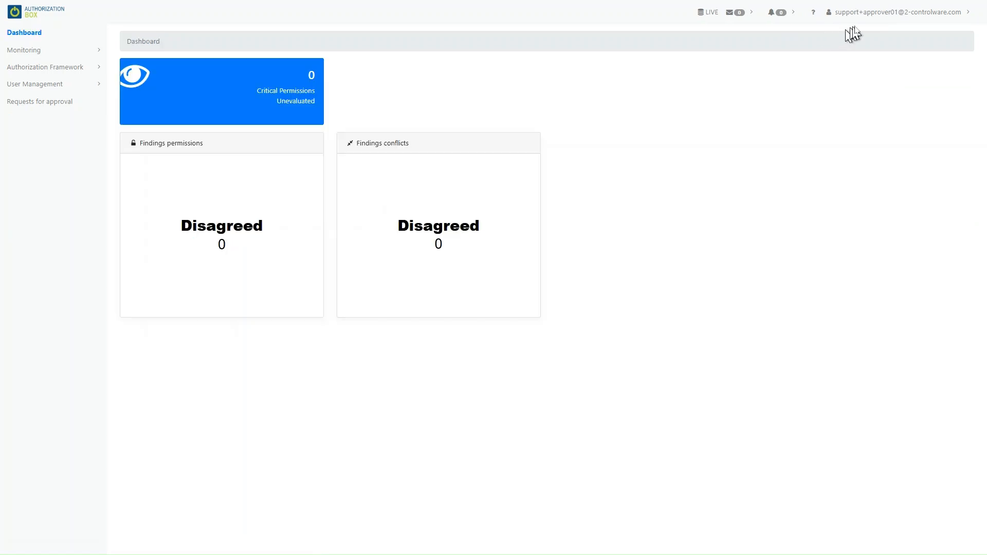
- View the first approver account's notification settings
left_click(868, 14)
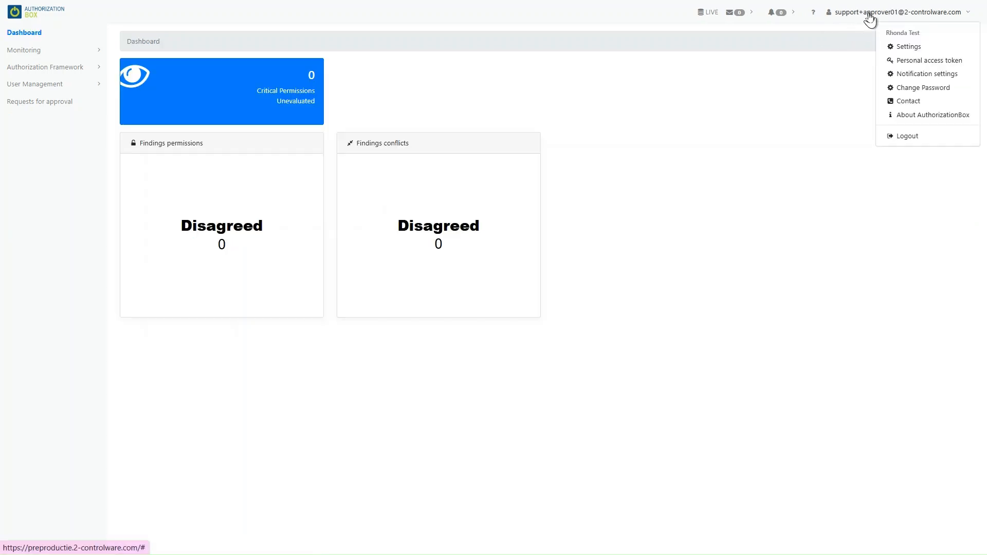
left_click(889, 75)
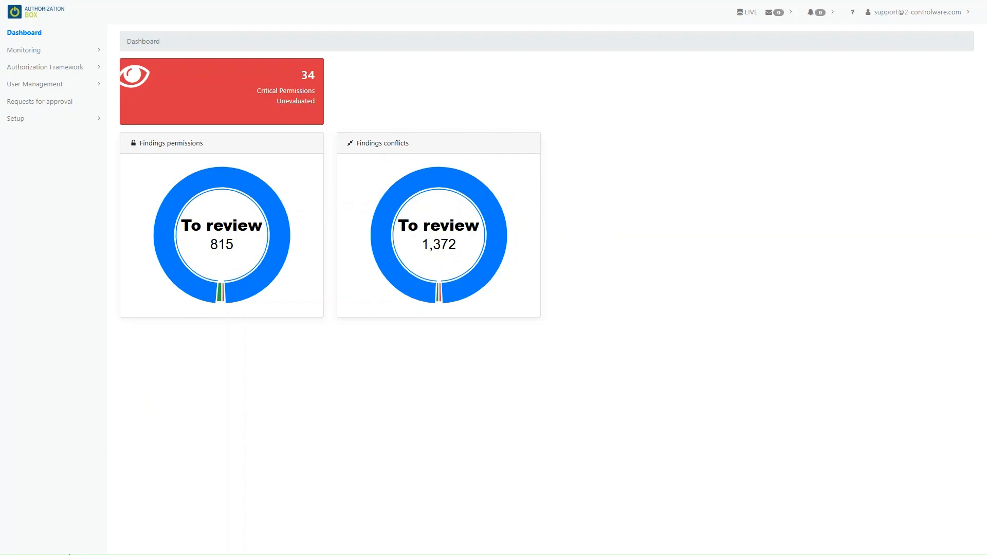
- Create the approval group '2 approvers required' with 2 required approvers
left_click(42, 120)
left_click(51, 187)
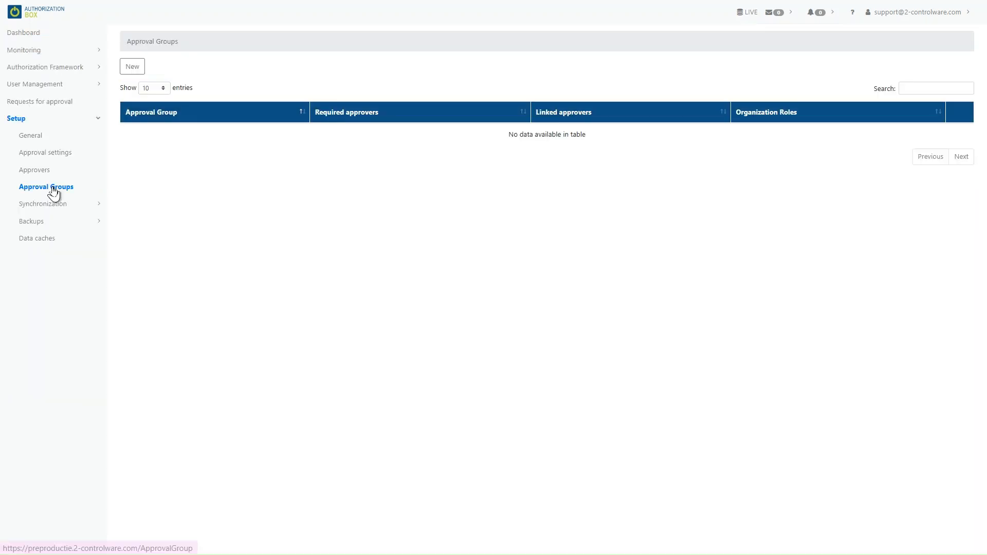
left_click(132, 67)
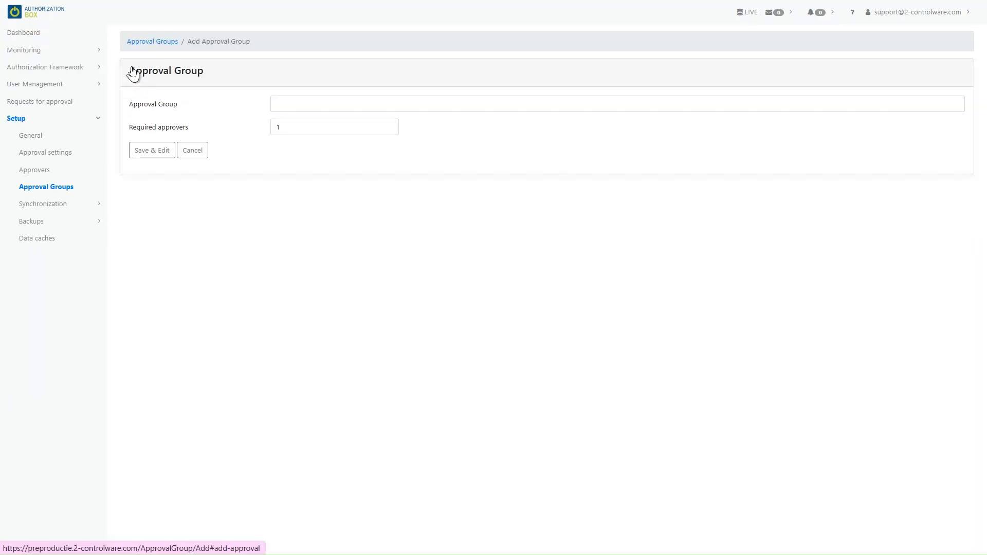
left_click(281, 103)
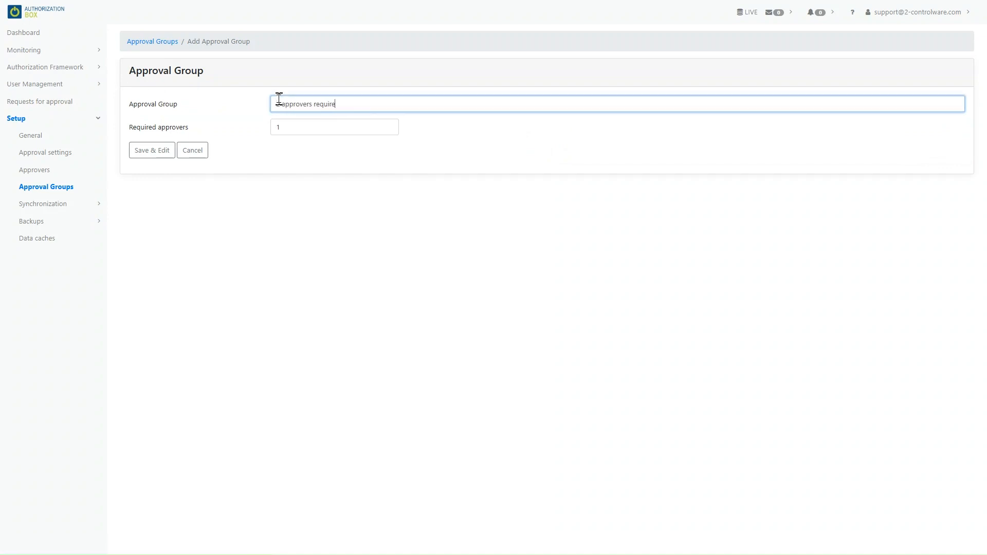
type("2 approvers required")
left_click(292, 127)
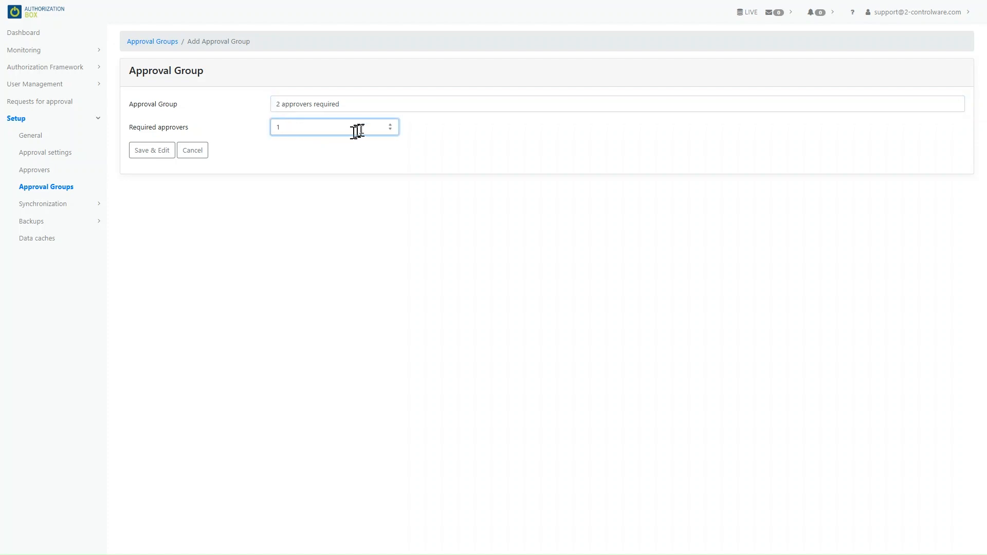
left_click(157, 152)
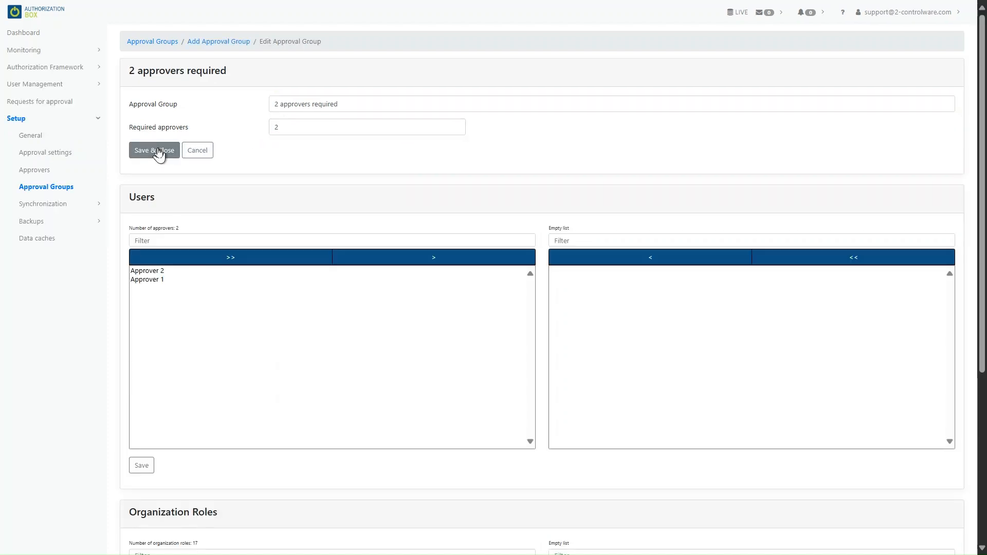
- Link both approvers to the '2 approvers required' group
left_click(304, 258)
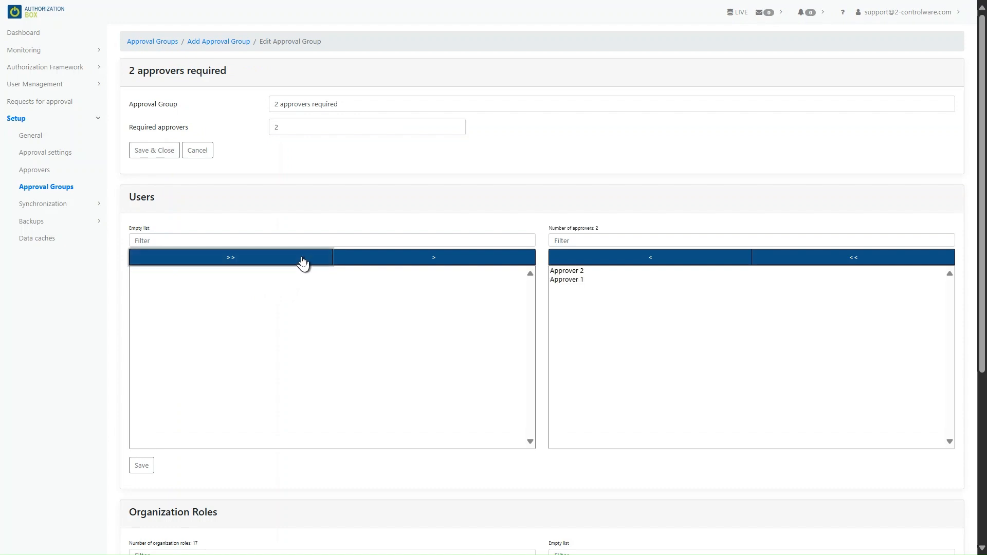
left_click(141, 467)
scroll(226, 476, "down", 4)
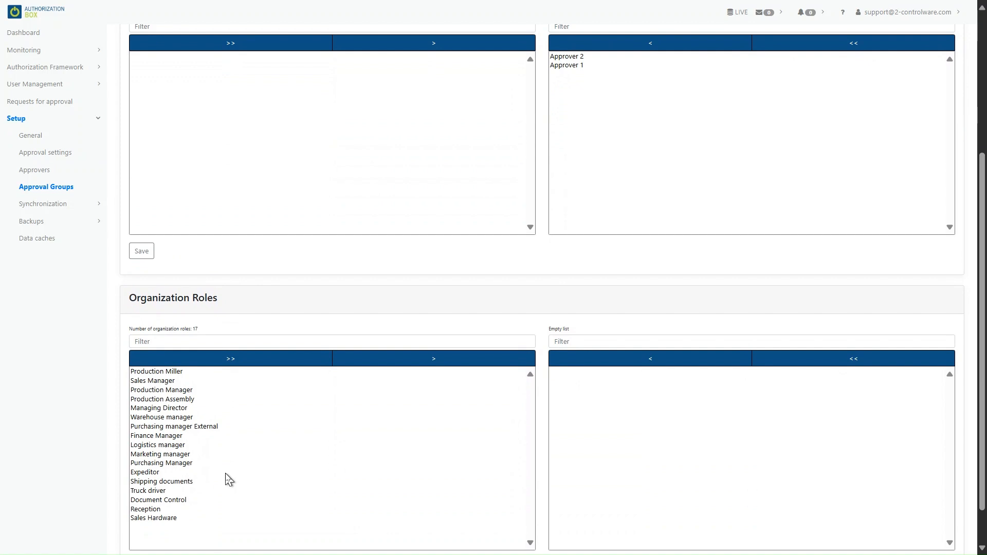
- Add the Finance Manager role to the group and save it
left_click(173, 436)
left_click(393, 359)
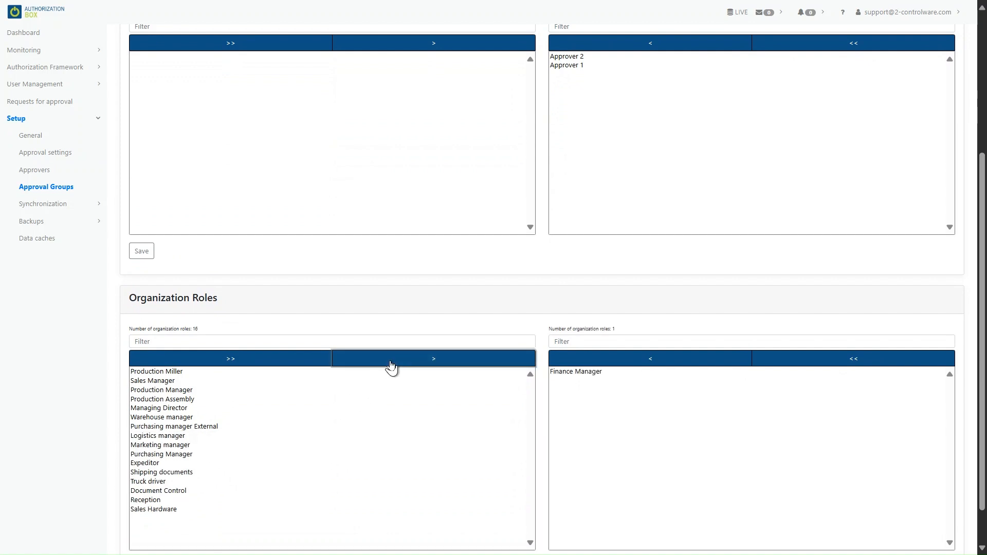
scroll(409, 417, "down", 1)
left_click(141, 521)
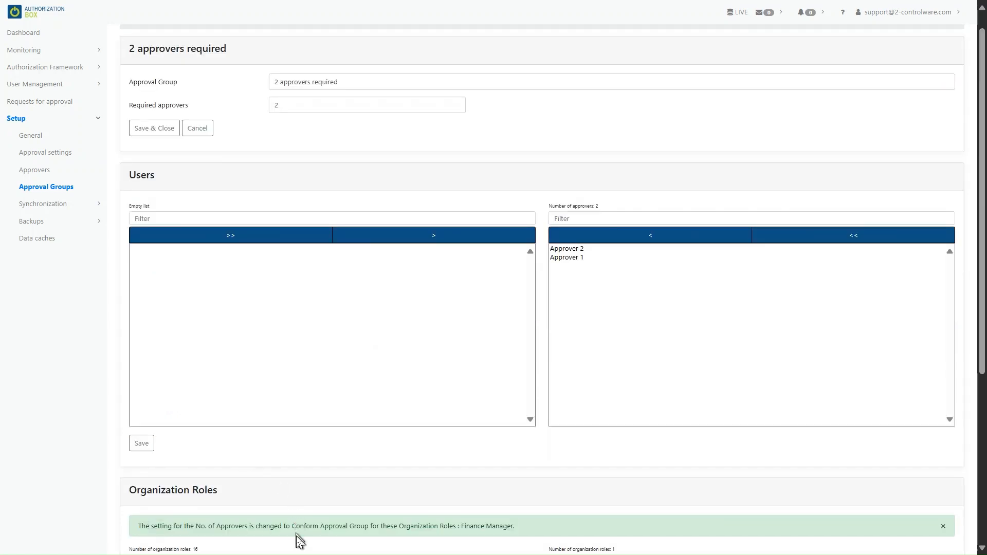
scroll(271, 470, "up", 1)
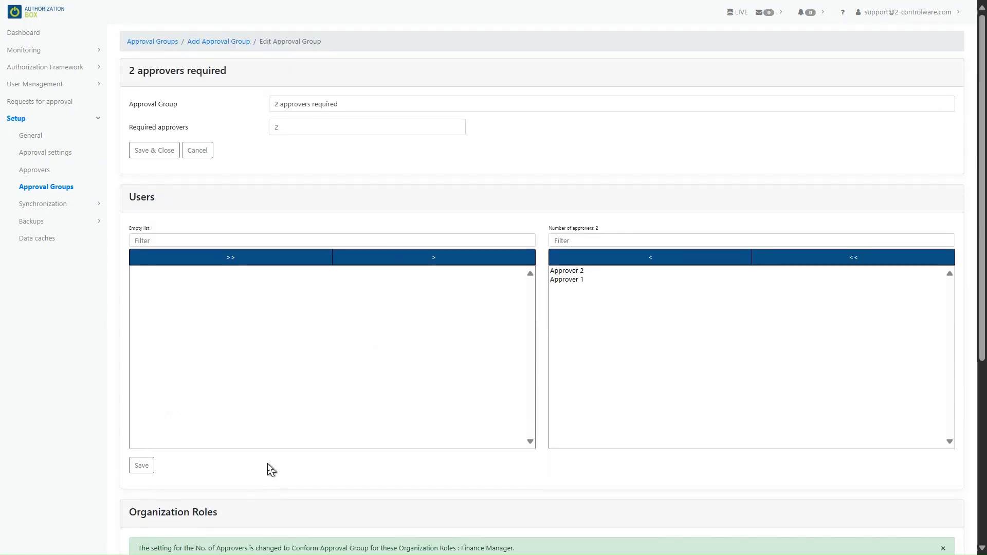
left_click(154, 151)
left_click(68, 72)
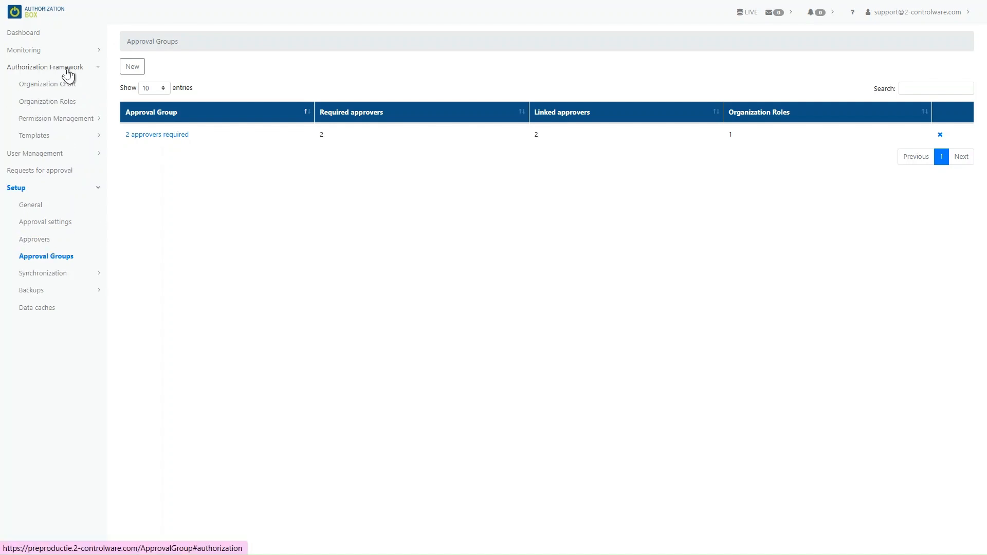
- Set the Logistics manager role to 1 approver, save it and send the approval request
left_click(57, 102)
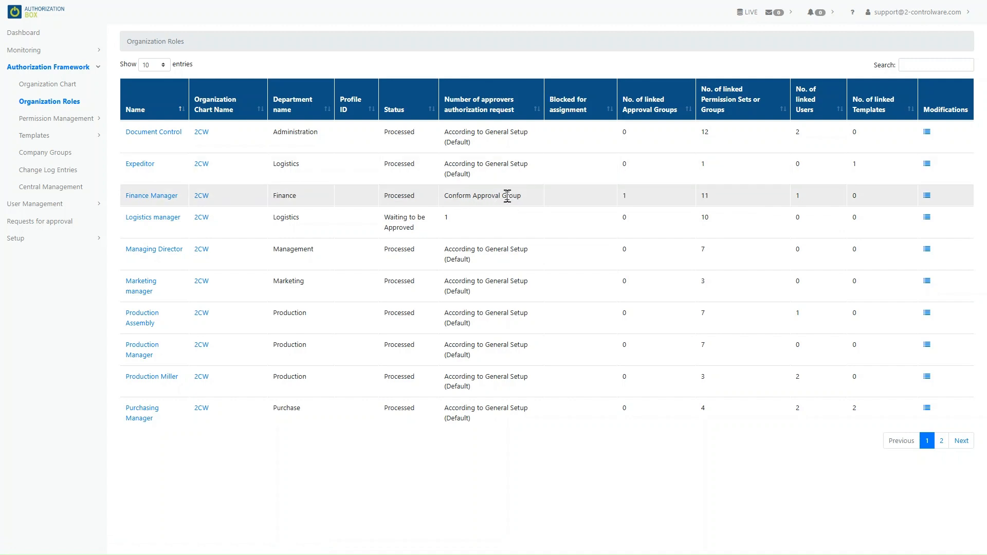
left_click(66, 102)
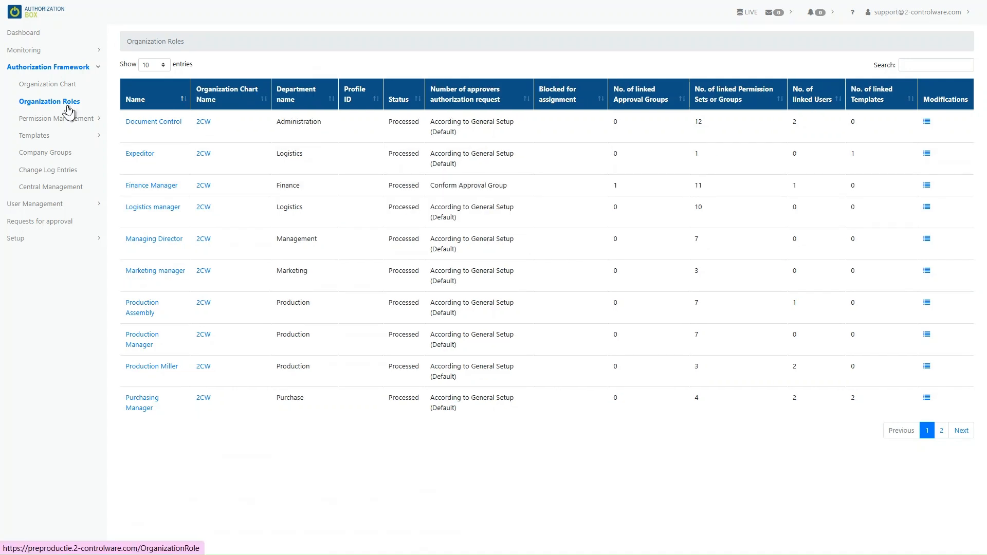
left_click(157, 211)
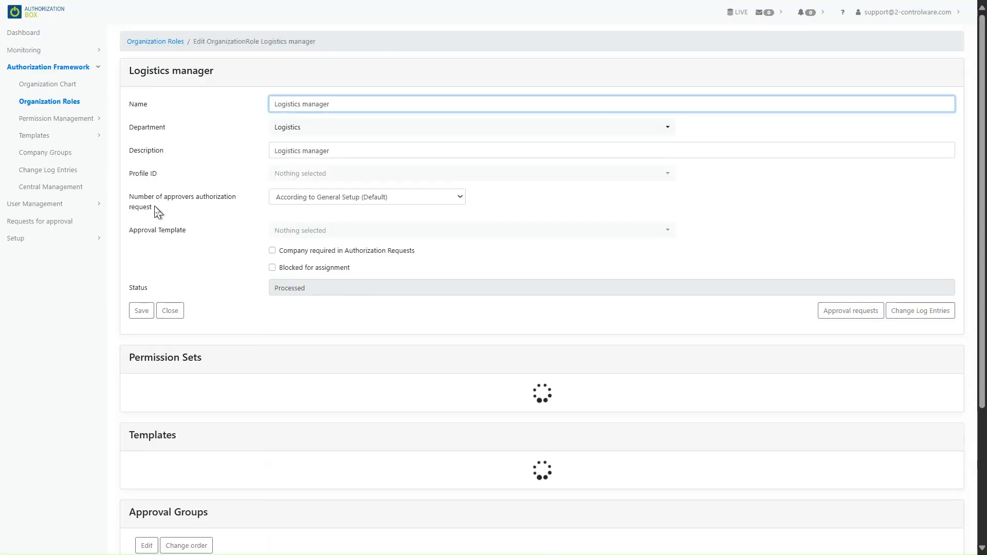
left_click(459, 198)
left_click(428, 237)
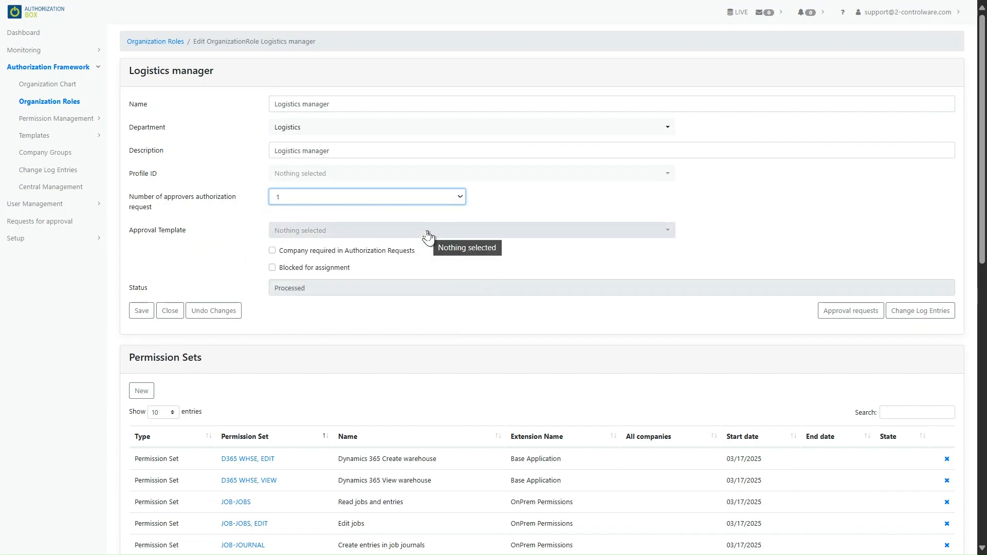
left_click(138, 314)
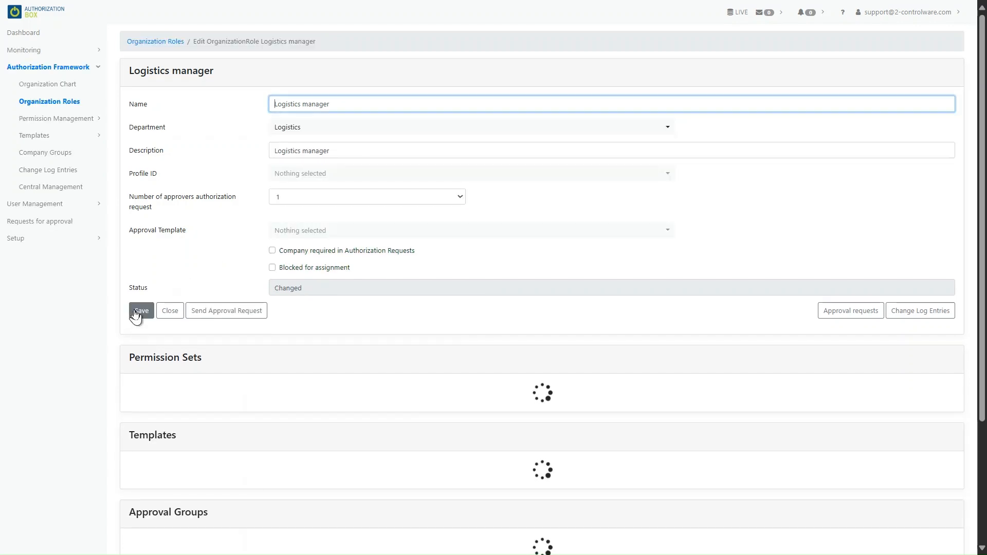
left_click(245, 316)
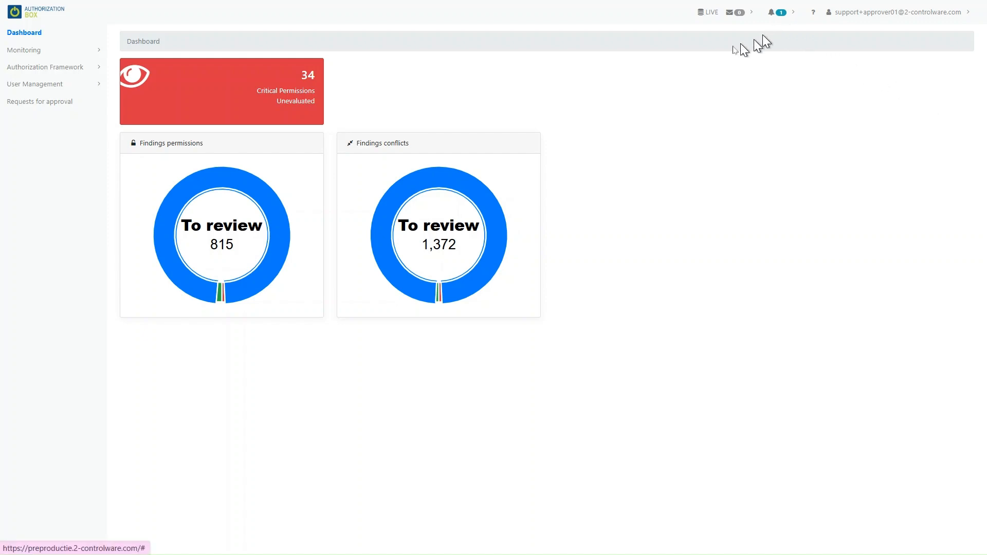
- Check the pending request's 0/1 approval status overview, then return to Requests for approval
left_click(57, 103)
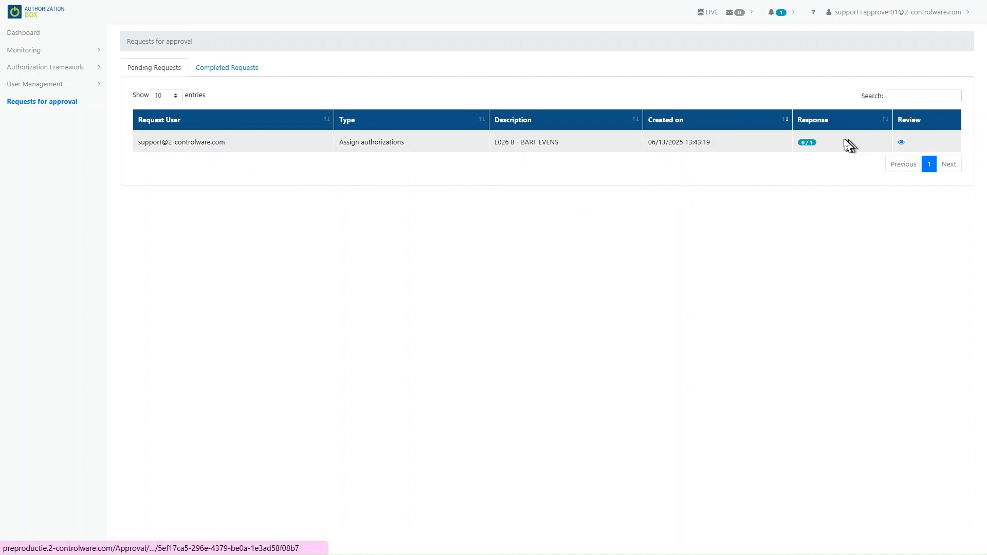
left_click(811, 146)
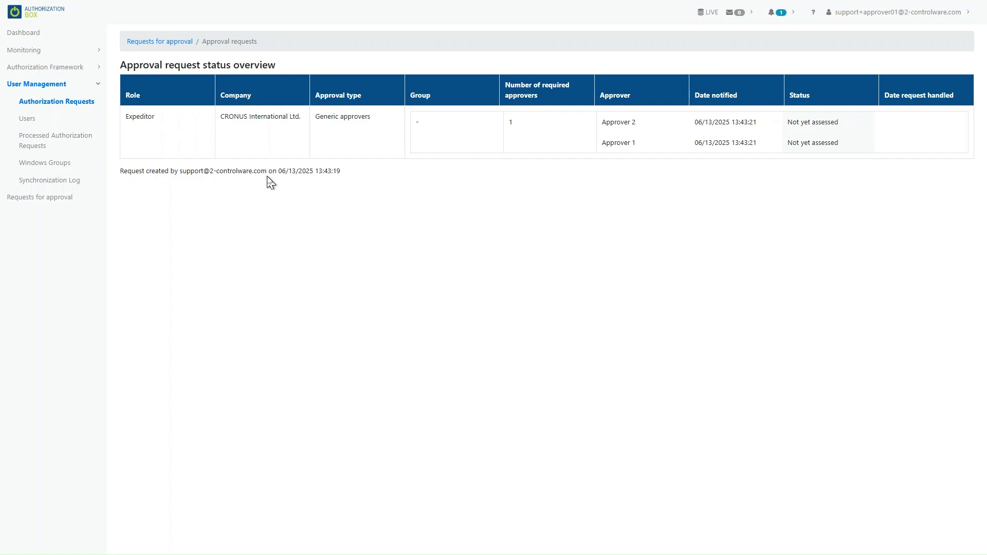
left_click(68, 199)
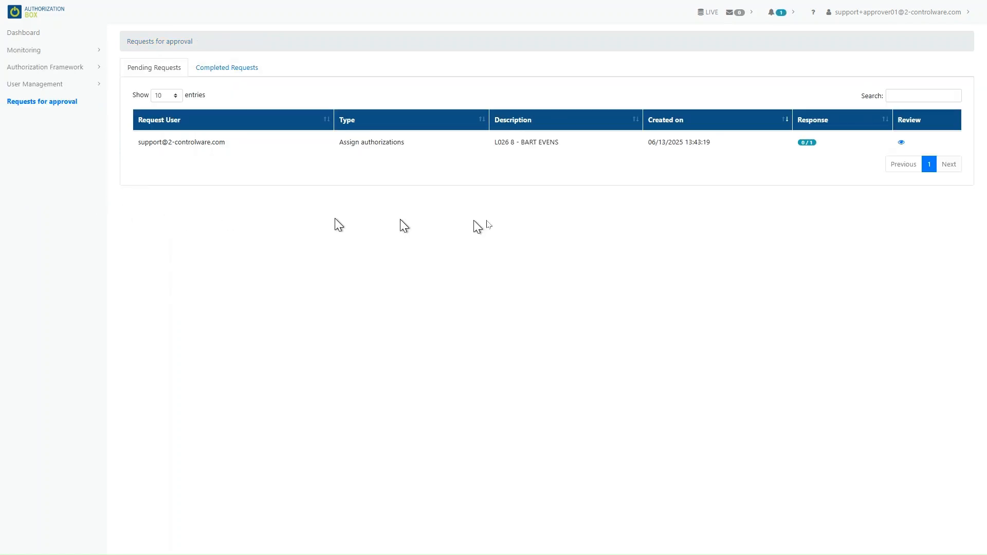
- Reject the pending Assign authorizations request with the note 'Incorrect company'
left_click(901, 142)
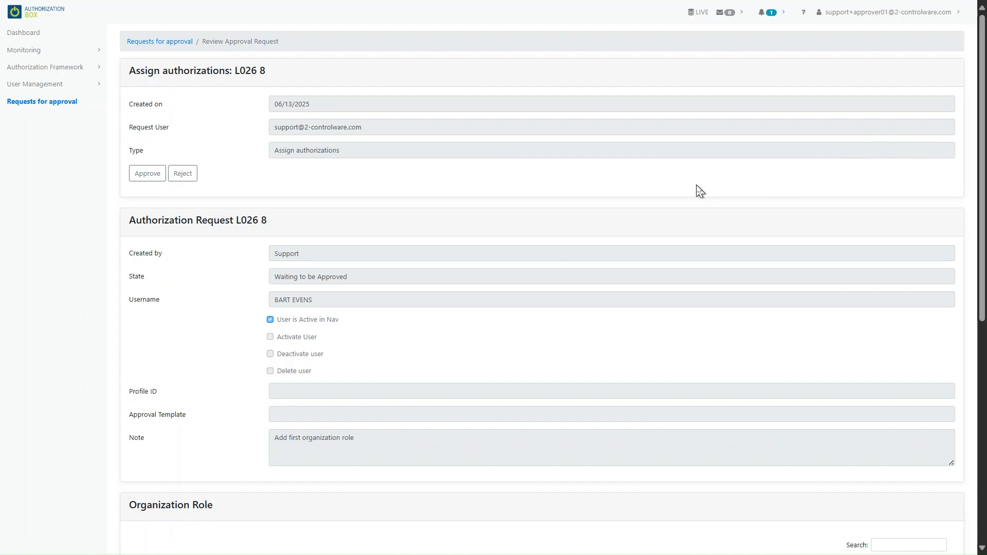
scroll(545, 308, "down", 1)
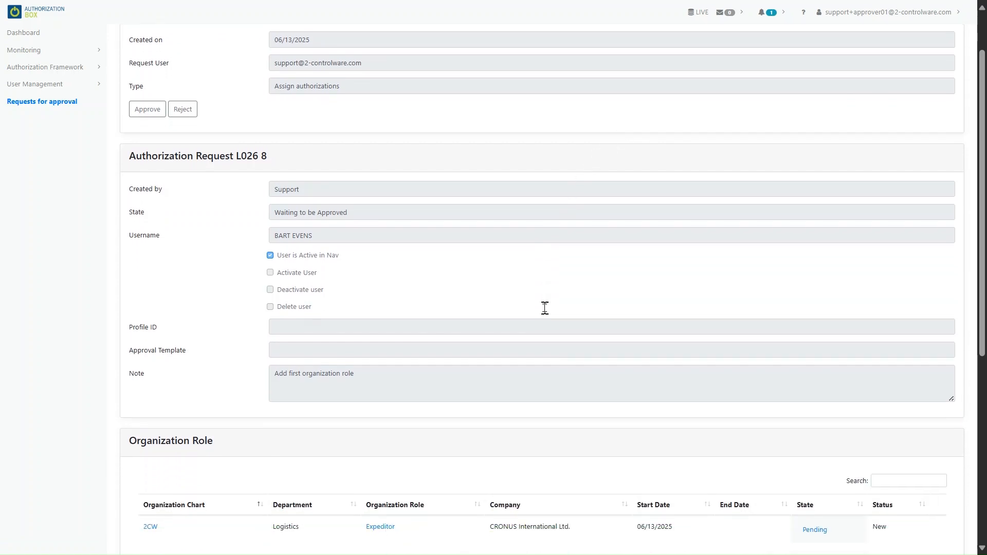
scroll(545, 311, "up", 1)
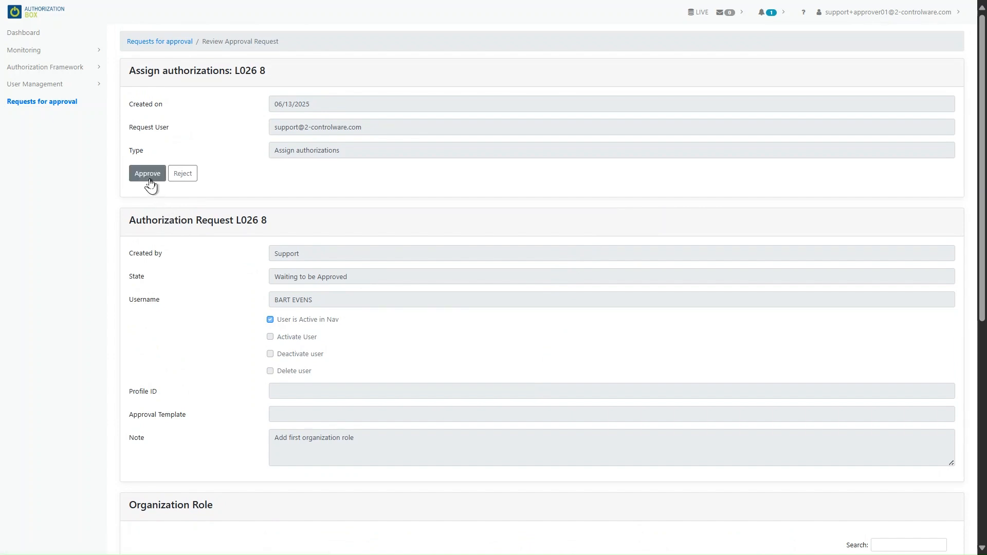
left_click(183, 175)
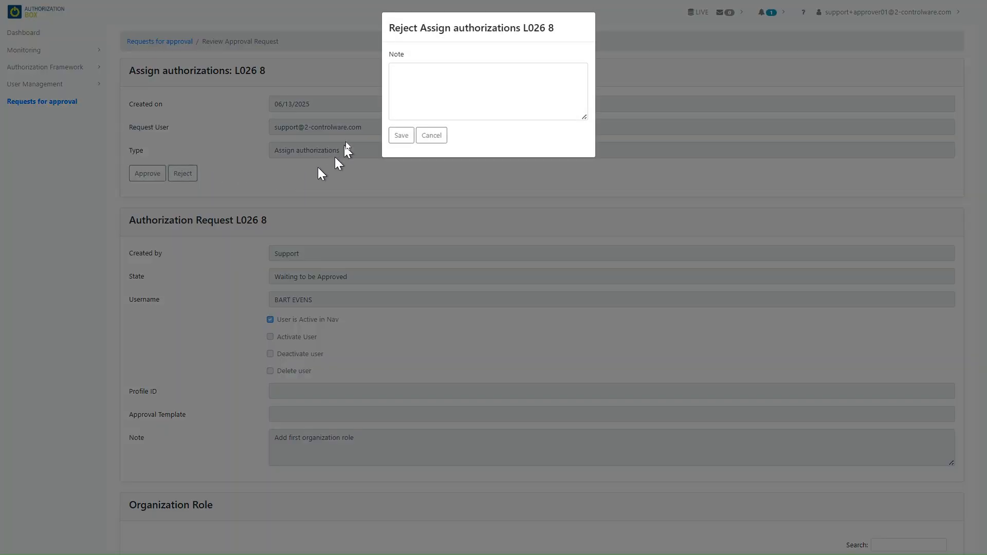
left_click(414, 78)
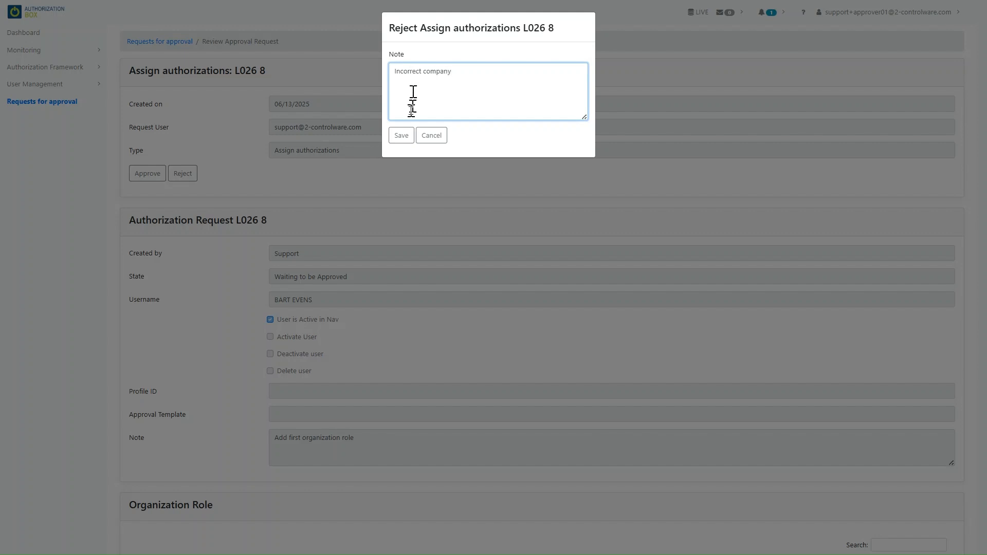
left_click(403, 137)
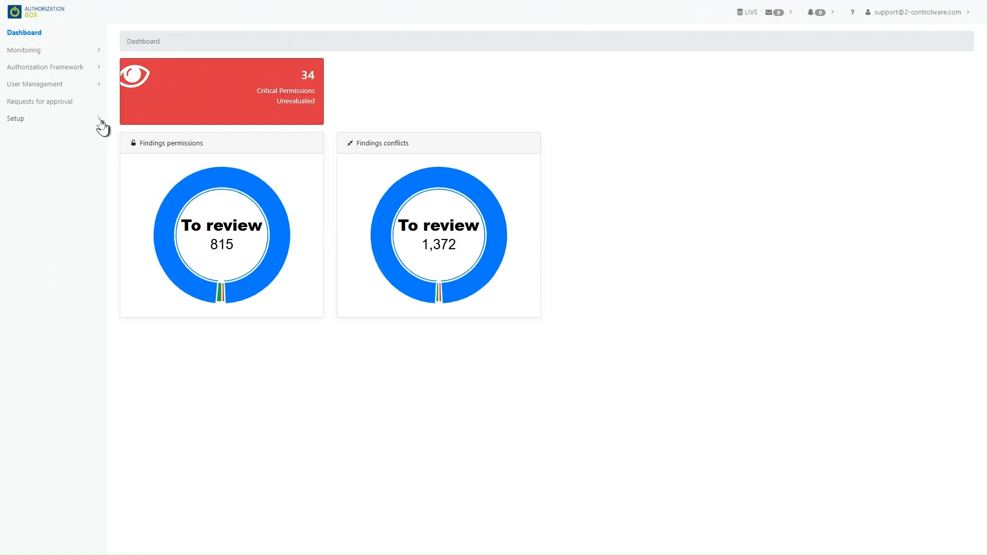
- Process the rejected authorization request L026 8
left_click(59, 87)
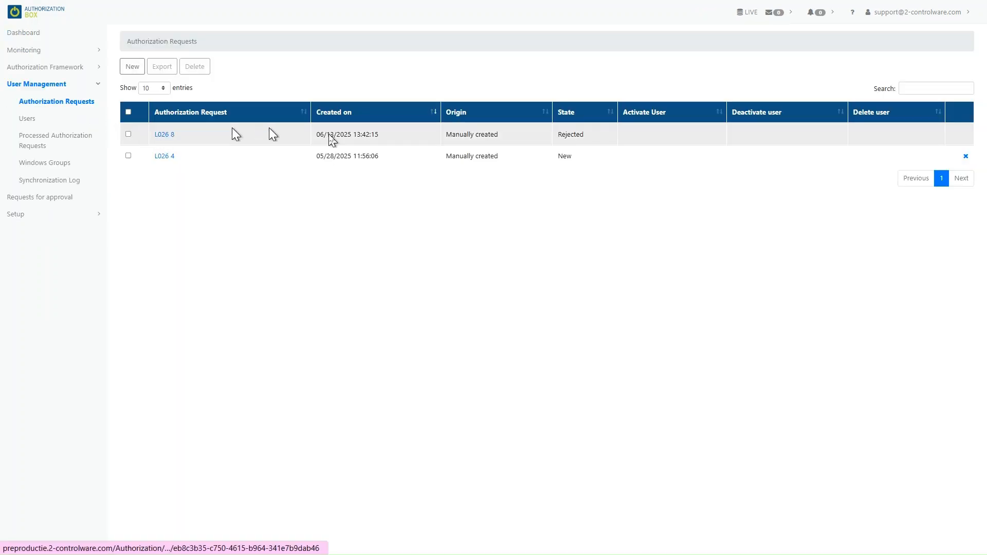
left_click(166, 134)
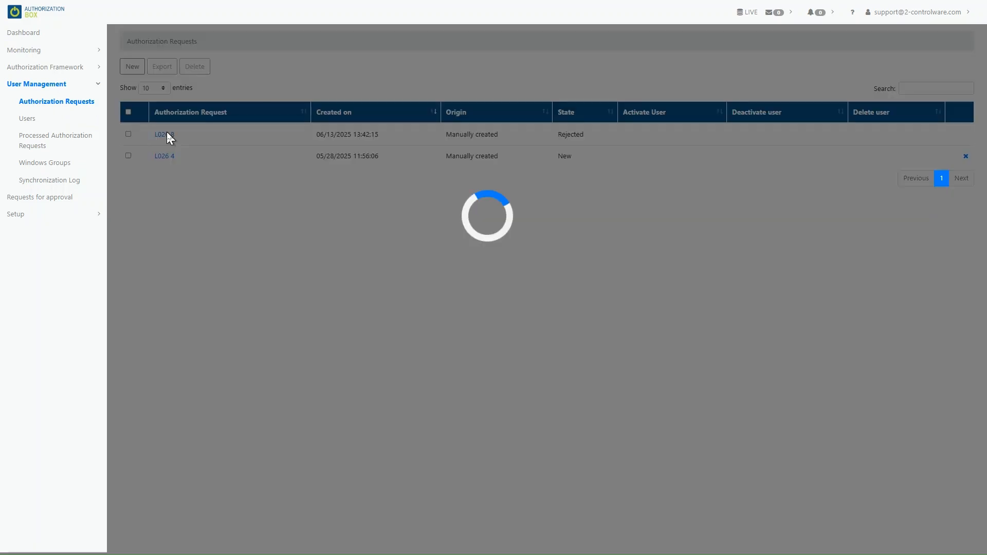
left_click(175, 321)
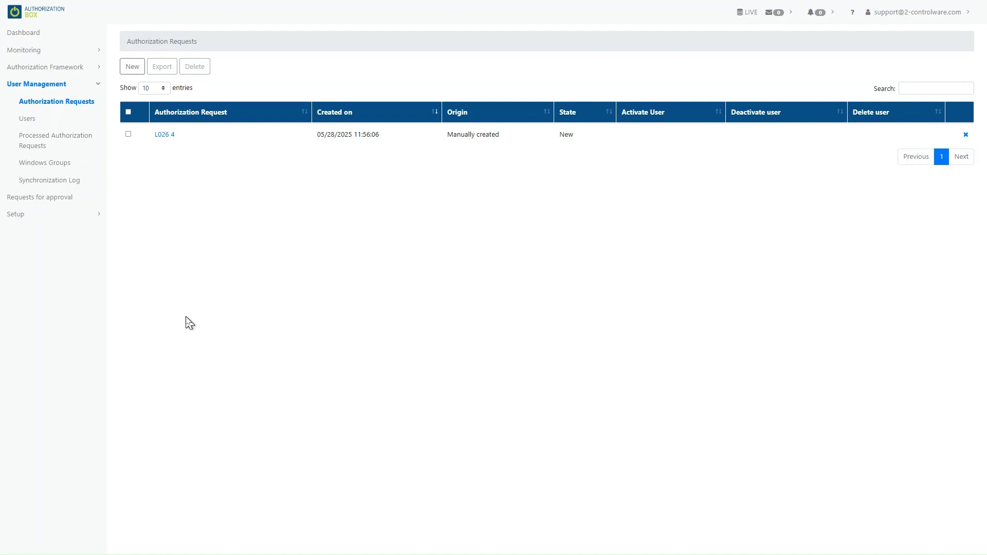
- Show the approvers' responses for the processed request, including the 'Incorrect company' note
left_click(39, 140)
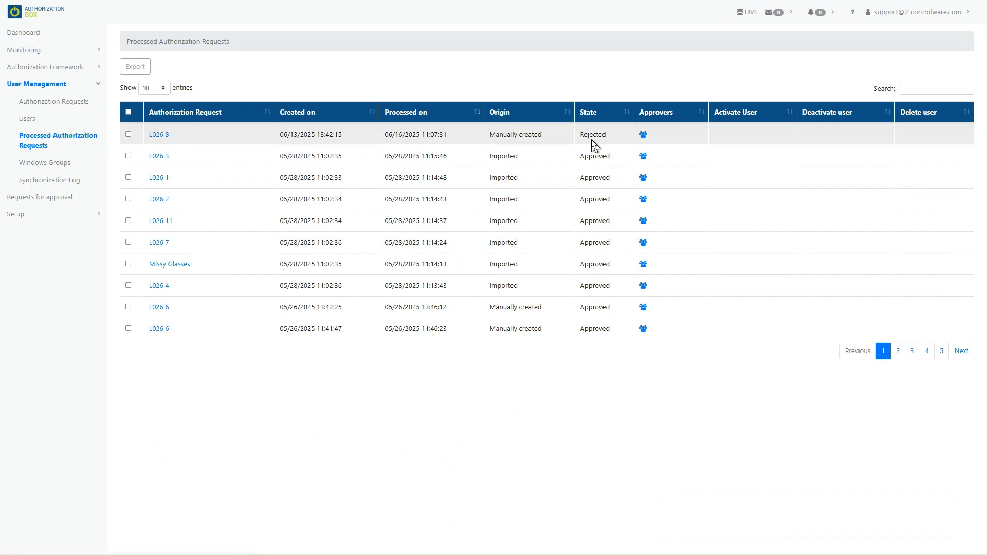
left_click(643, 136)
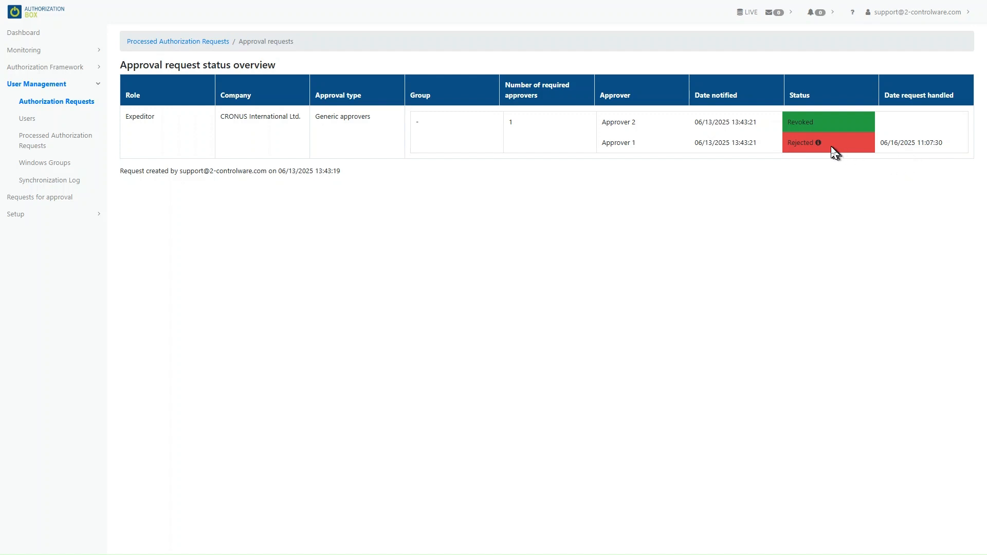
mouse_move(818, 144)
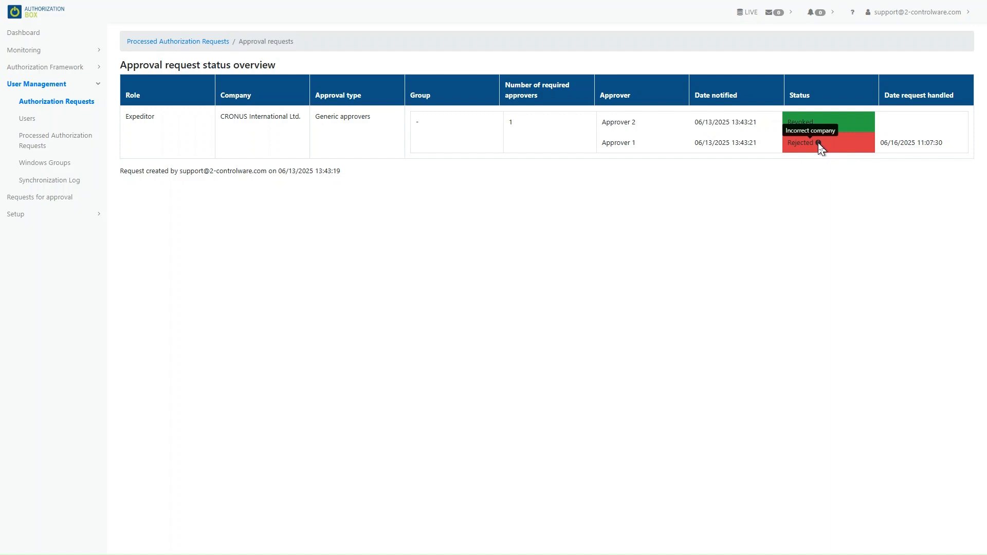